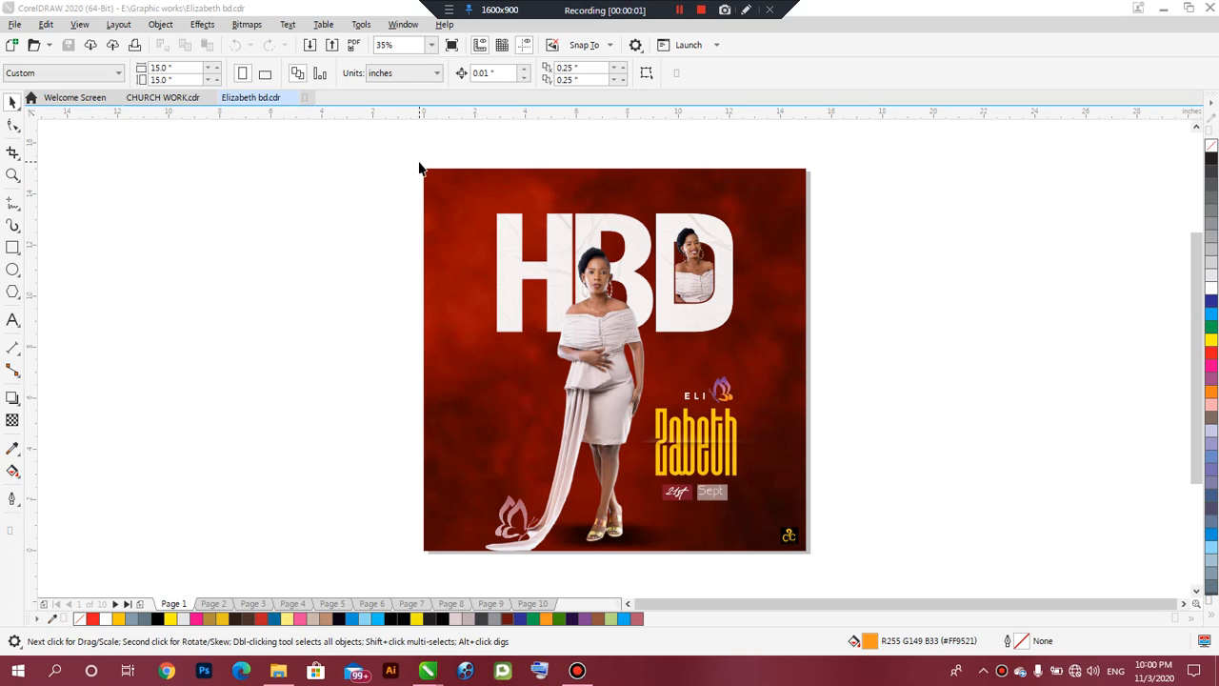
# Step: Select the whole HBD flyer on page 1 and reach the File menu's Export For options
pyautogui.click(467, 265)
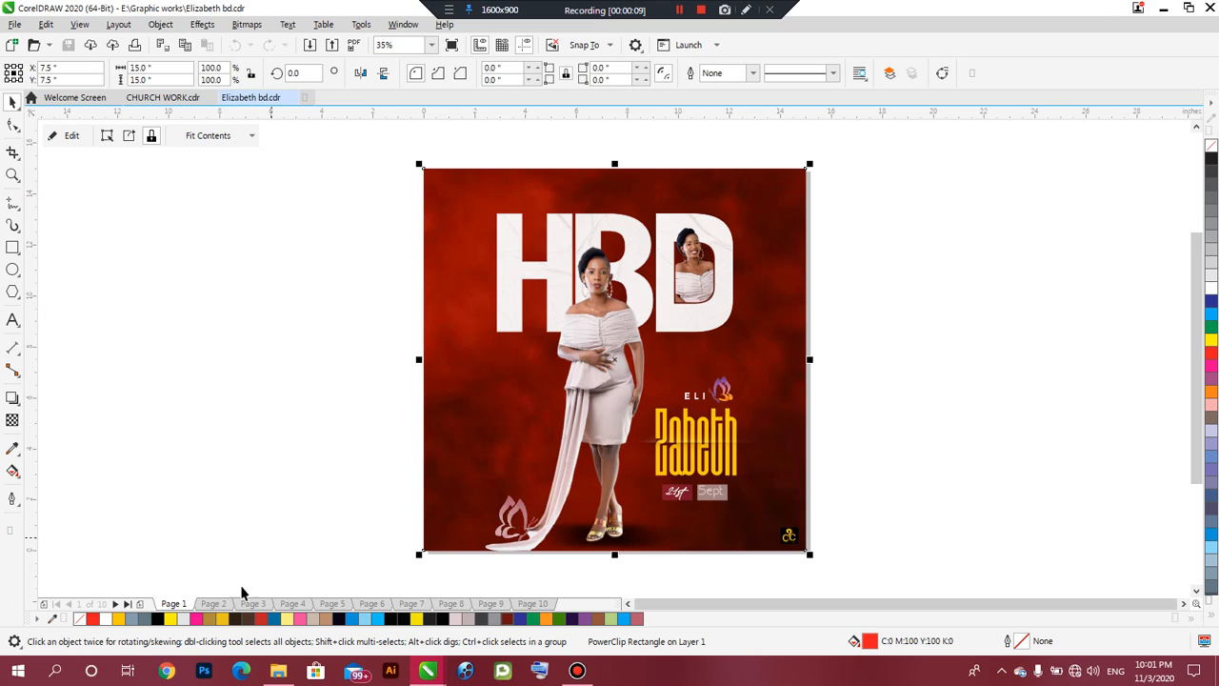
pyautogui.click(213, 603)
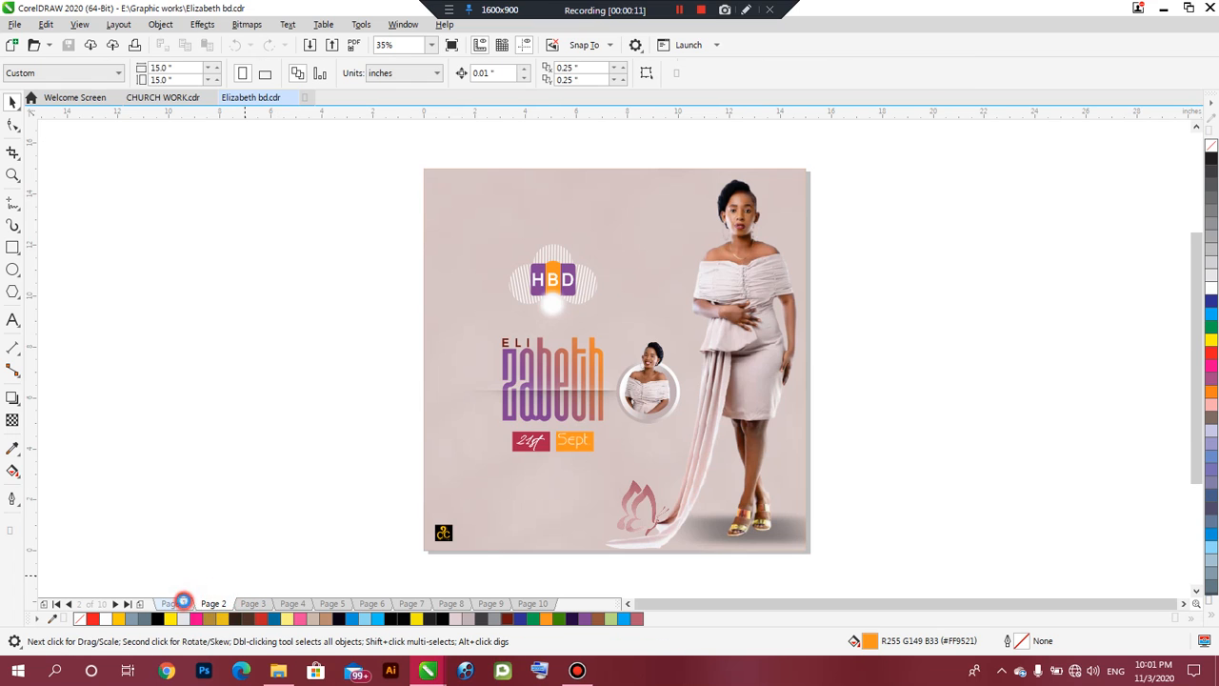
pyautogui.click(174, 603)
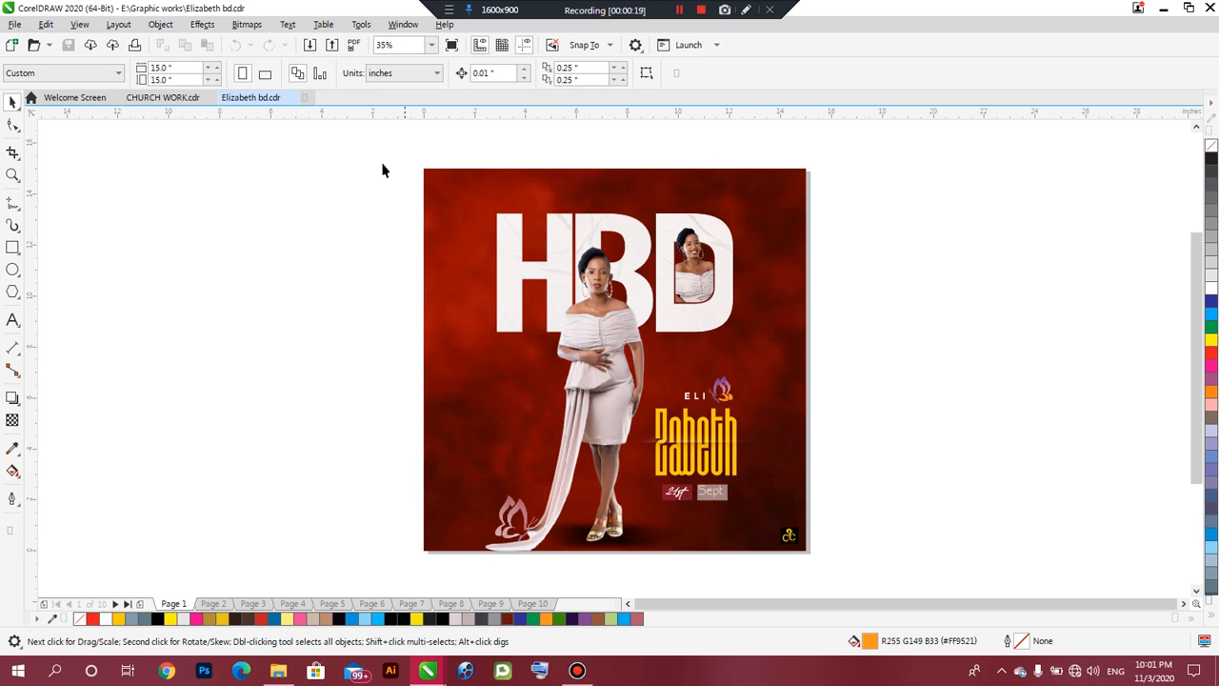
pyautogui.click(459, 197)
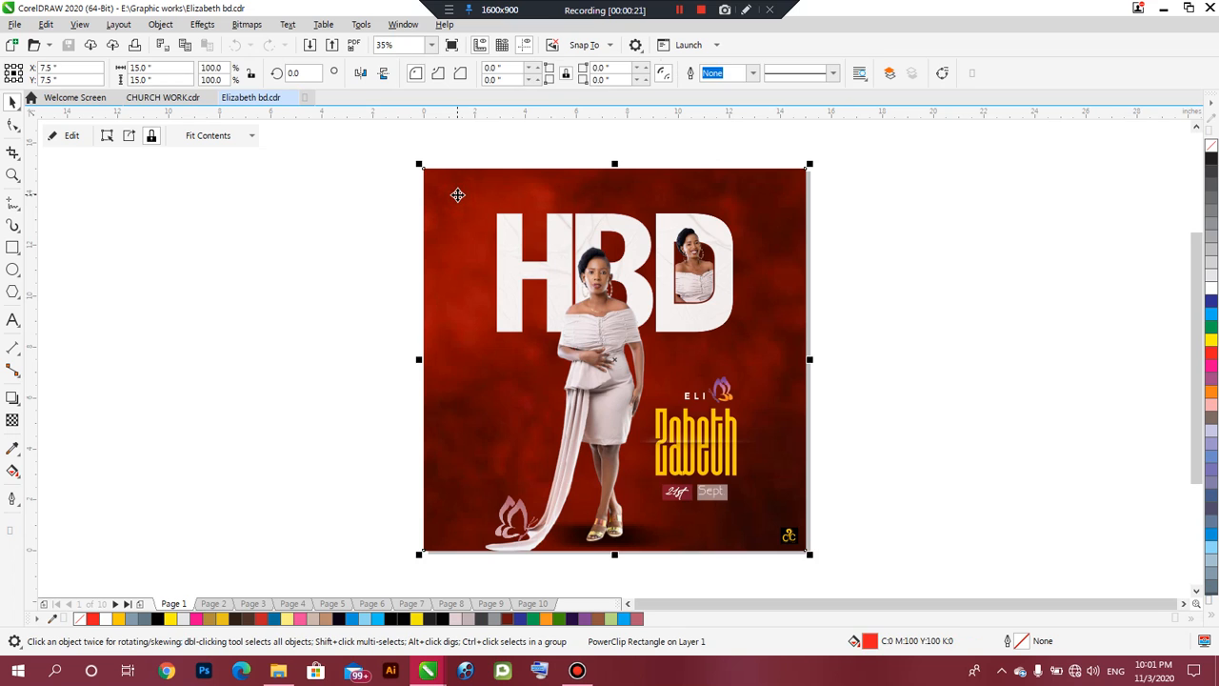
pyautogui.moveTo(393, 144)
pyautogui.mouseDown()
pyautogui.moveTo(843, 519)
pyautogui.moveTo(837, 536)
pyautogui.mouseUp()
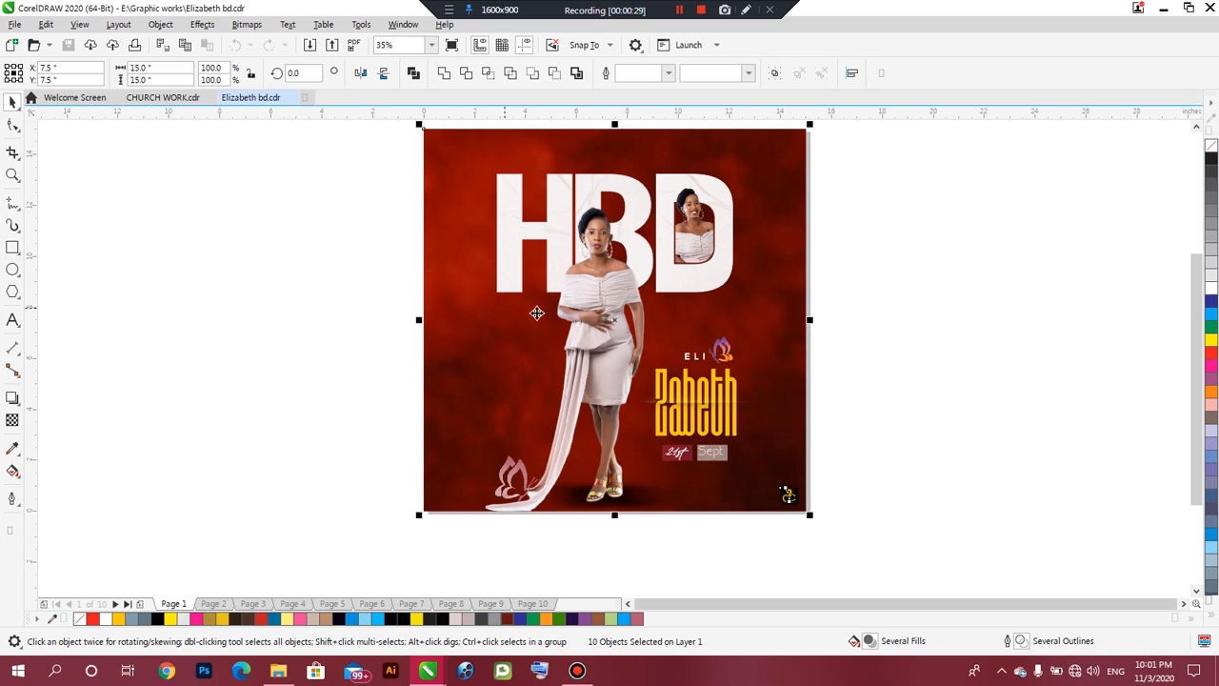
pyautogui.click(14, 24)
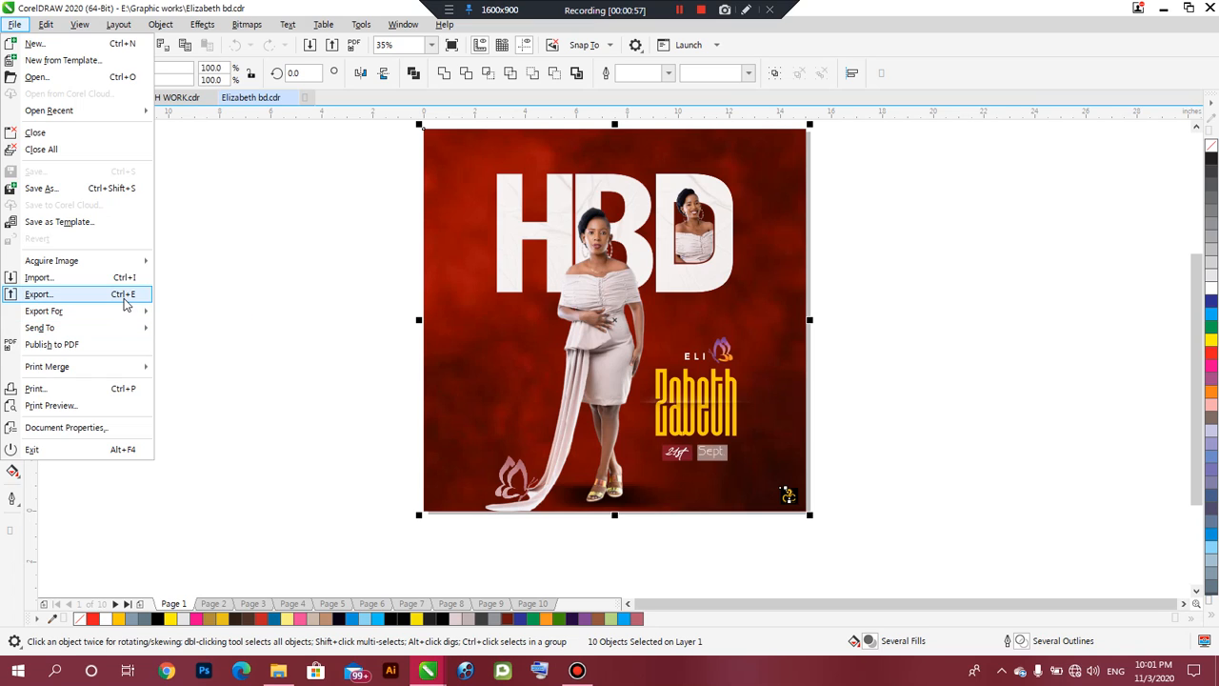
pyautogui.moveTo(44, 310)
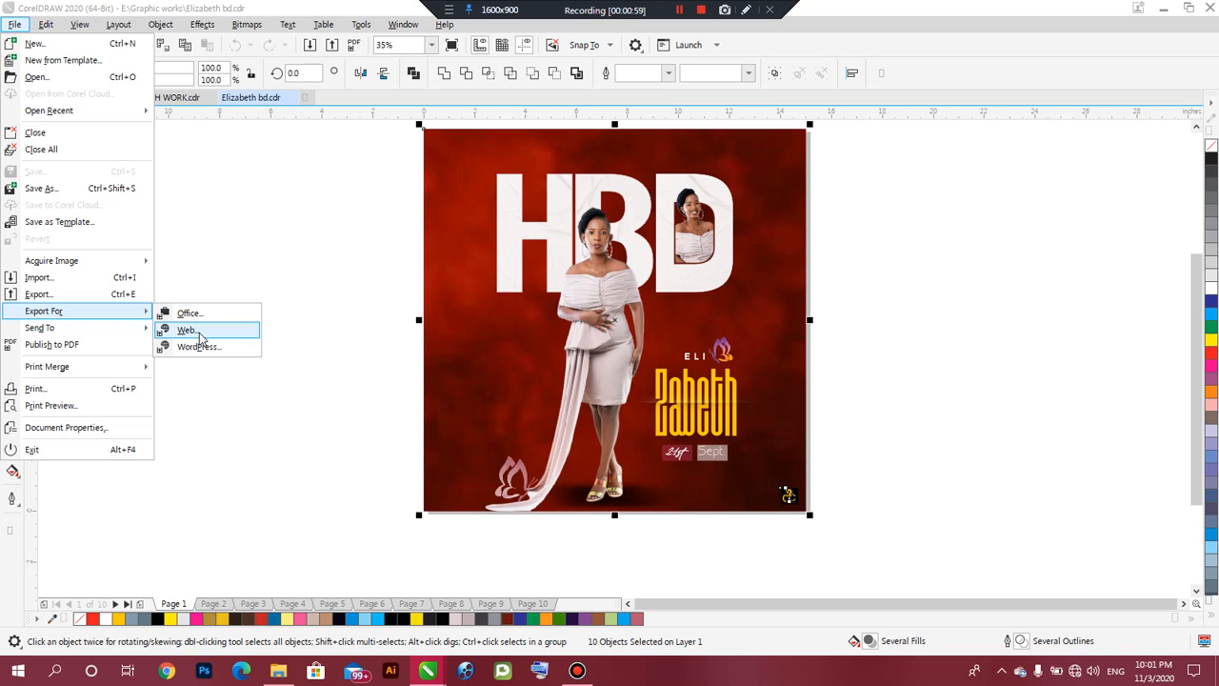
# Step: Launch Export For Web for the flyer and keep JPEG as the output format
pyautogui.click(186, 329)
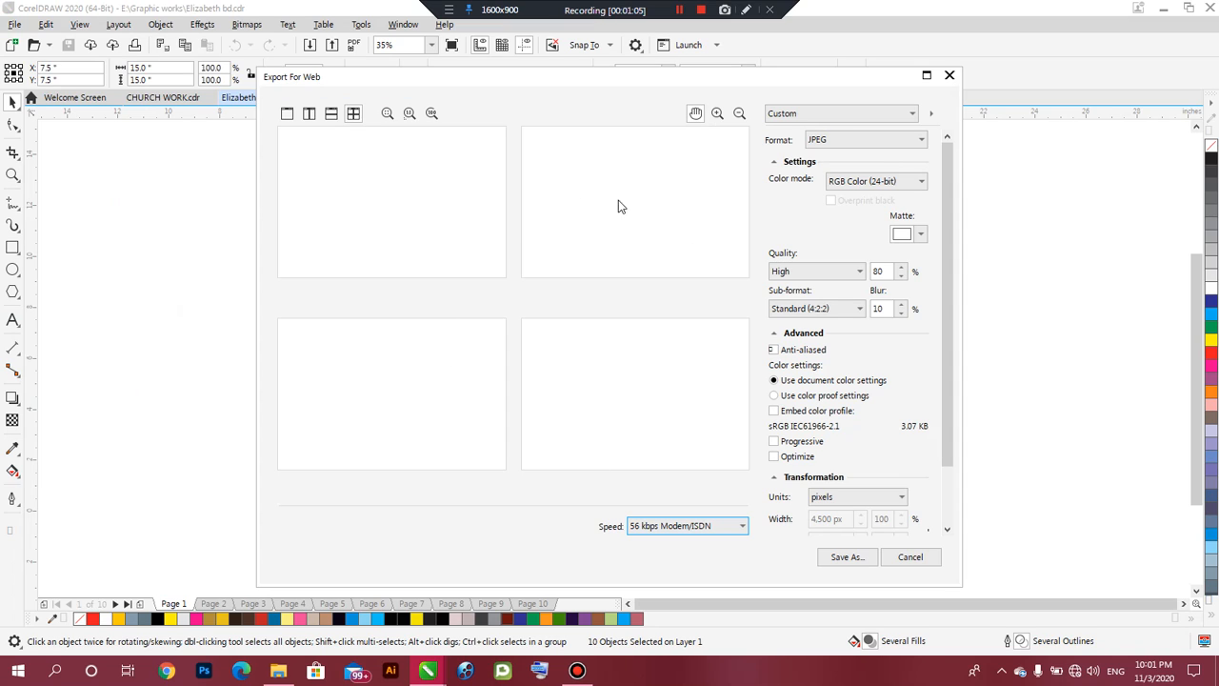
pyautogui.click(827, 144)
pyautogui.click(827, 144)
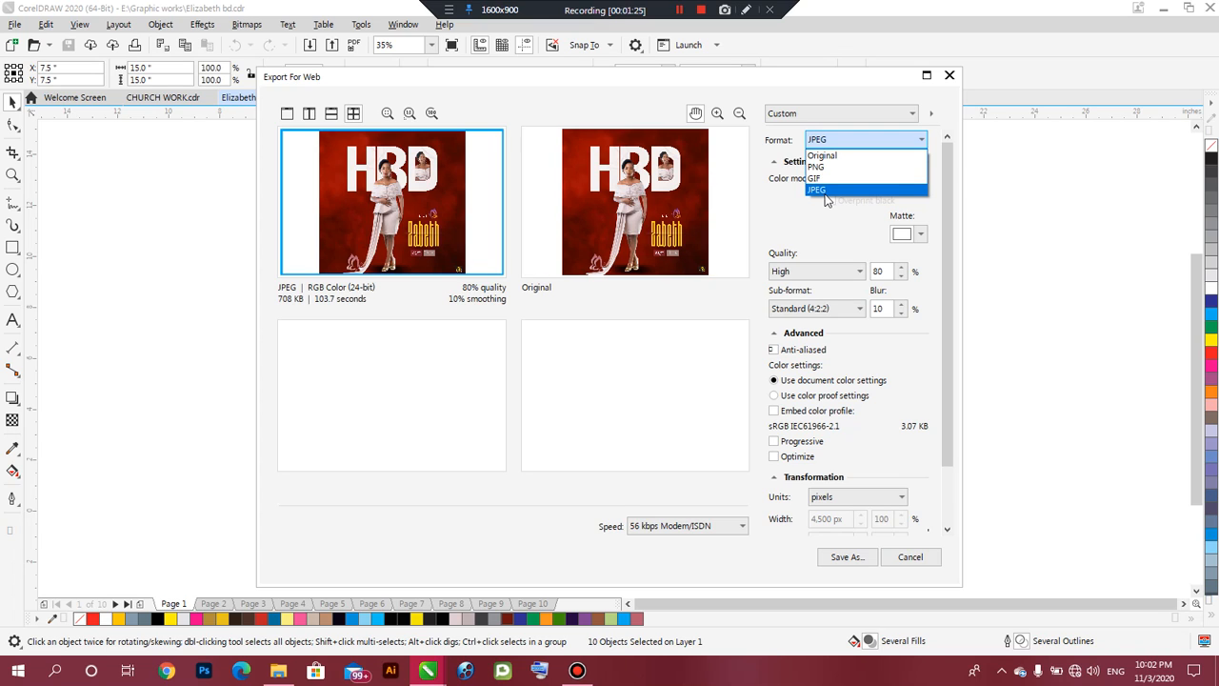
pyautogui.click(817, 189)
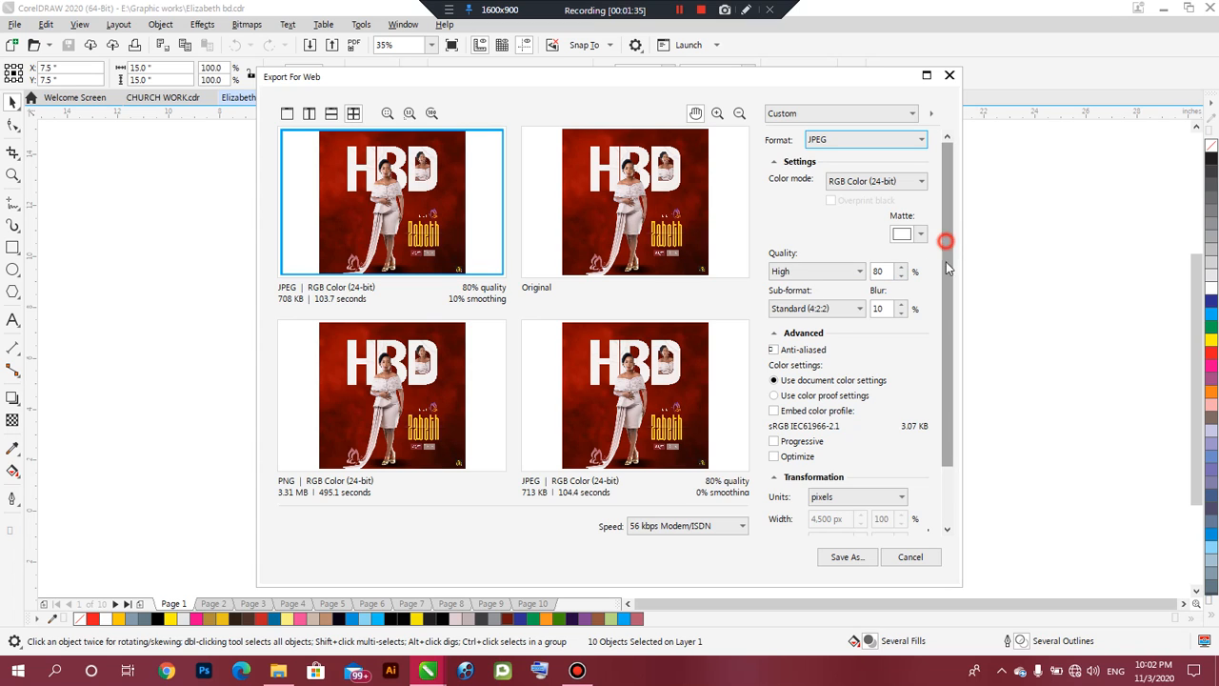
pyautogui.moveTo(946, 241); pyautogui.dragTo(946, 314)
# Step: Measure the 15 × 15 export in inches at 300 resolution and proceed to Save As
pyautogui.click(855, 427)
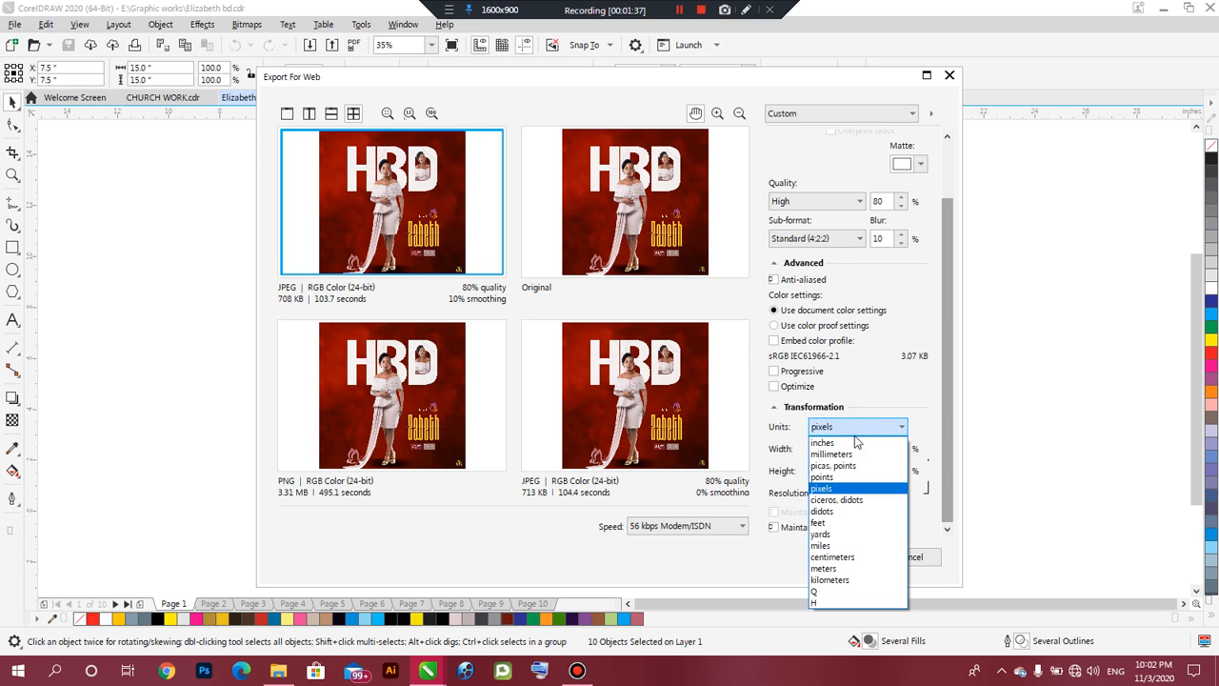
pyautogui.click(829, 443)
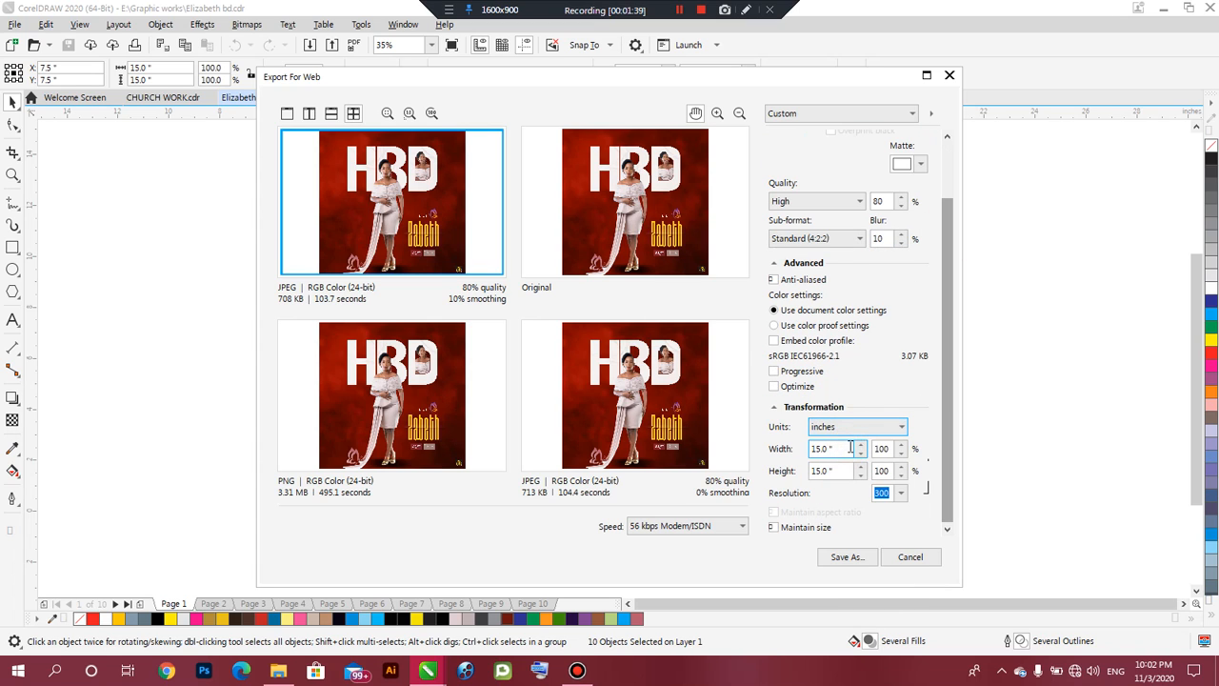
pyautogui.click(843, 557)
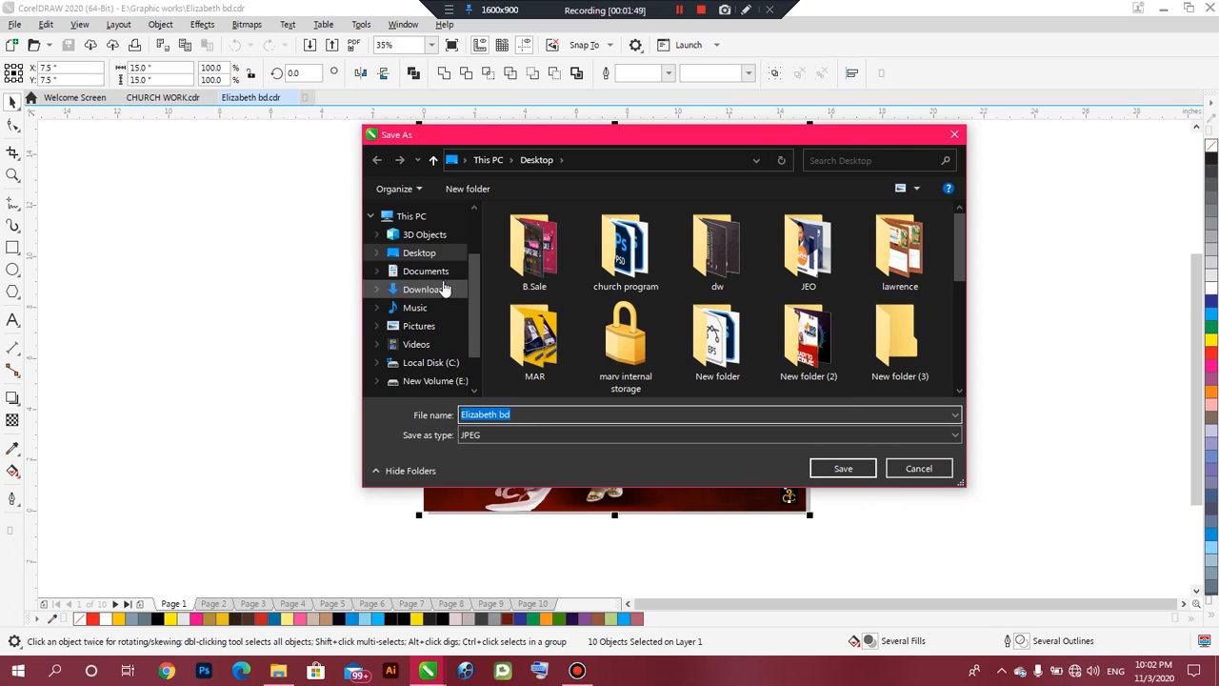
# Step: Save the JPEG as Elizabeth bd on the Desktop and minimise CorelDRAW
pyautogui.click(436, 255)
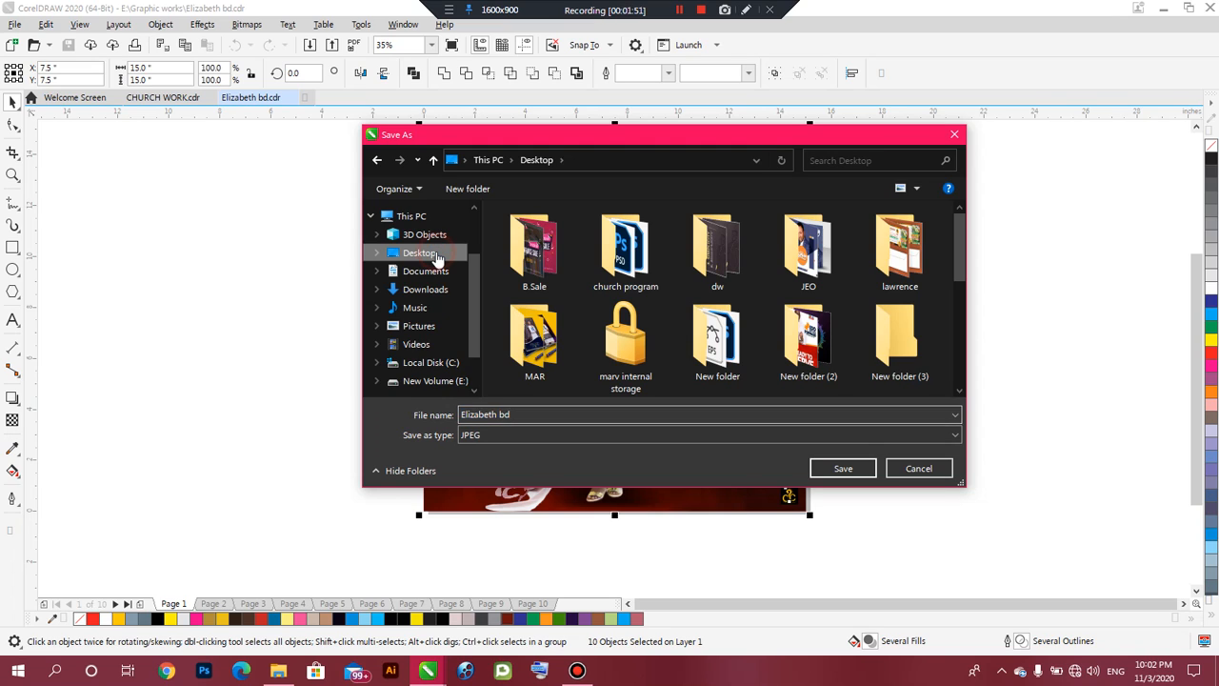
pyautogui.click(486, 415)
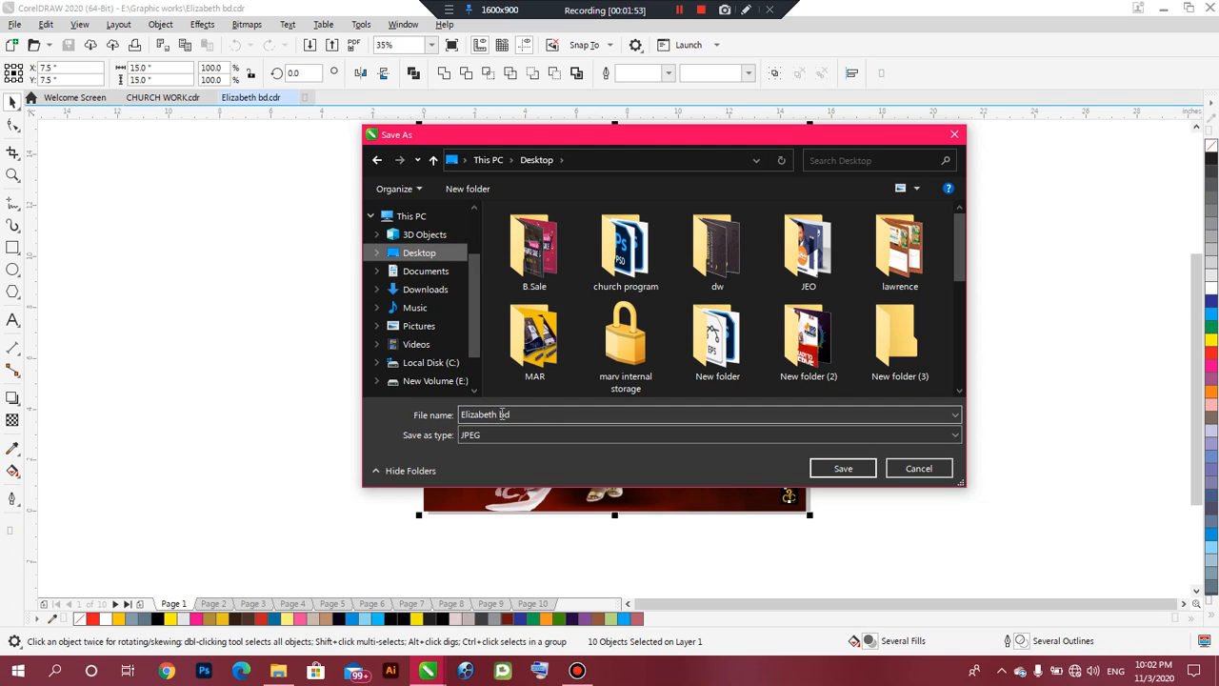
pyautogui.click(843, 468)
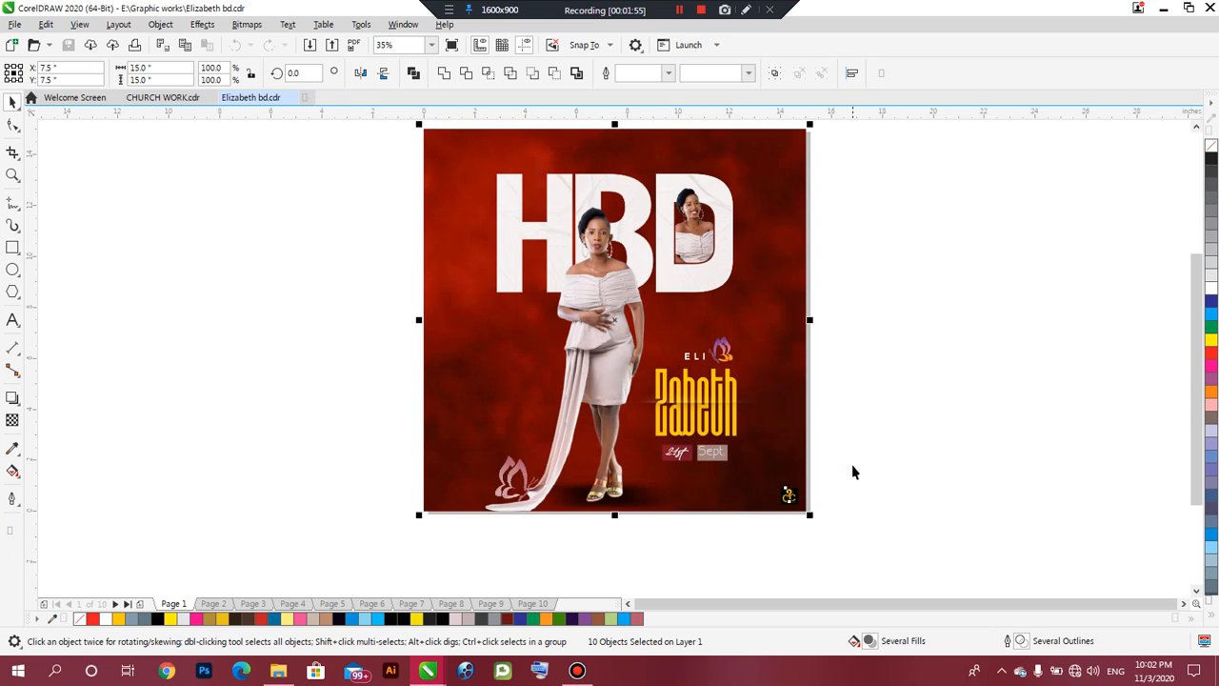
pyautogui.click(1163, 9)
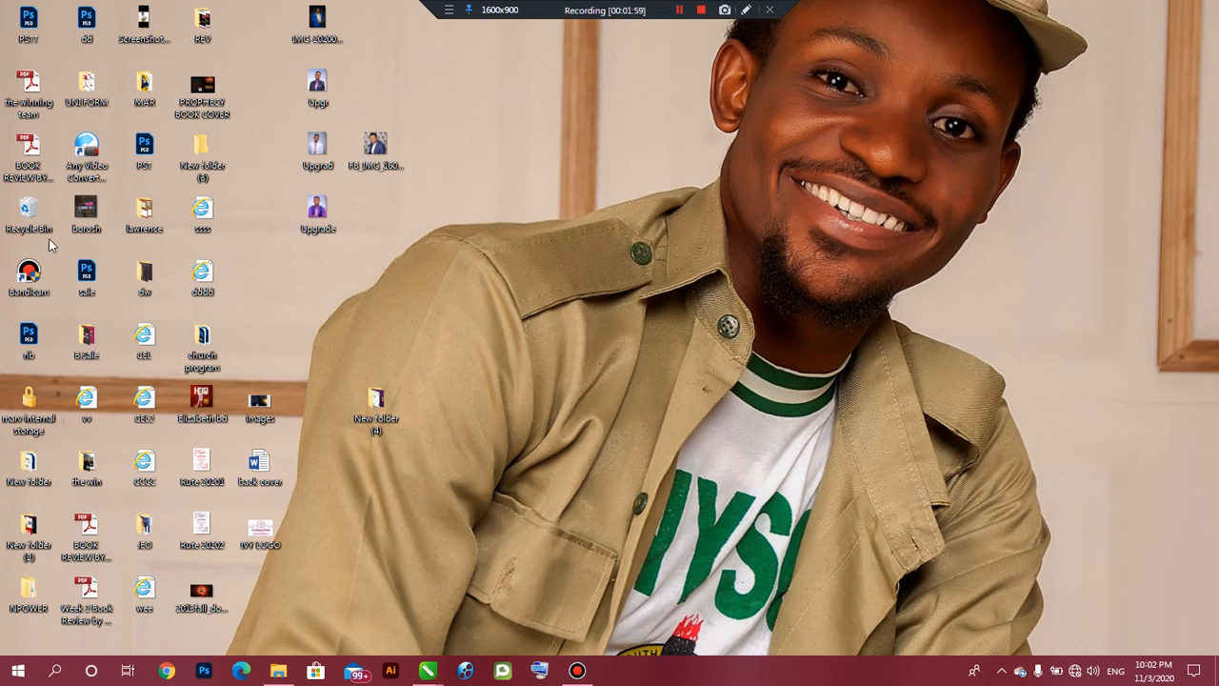
# Step: Open the Elizabeth bd JPEG from the desktop in Photos
pyautogui.doubleClick(202, 402)
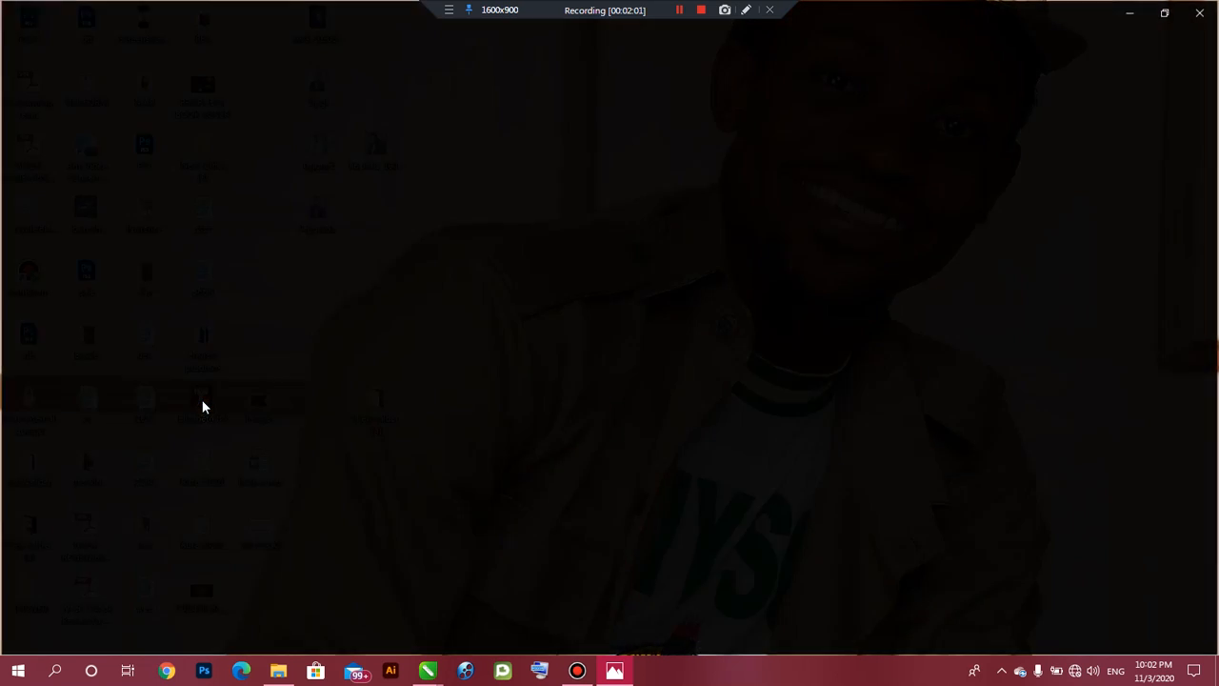